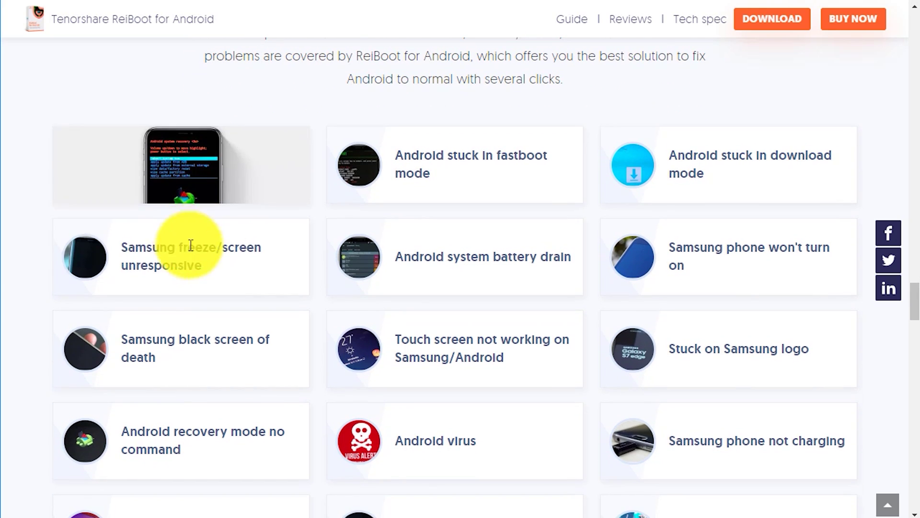
Step: Review the Android problems covered by ReiBoot for Android and the product heading on the Tenorshare page
{"action": "scroll", "coordinate": [724, 186], "scroll_direction": "down", "scroll_amount": 1}
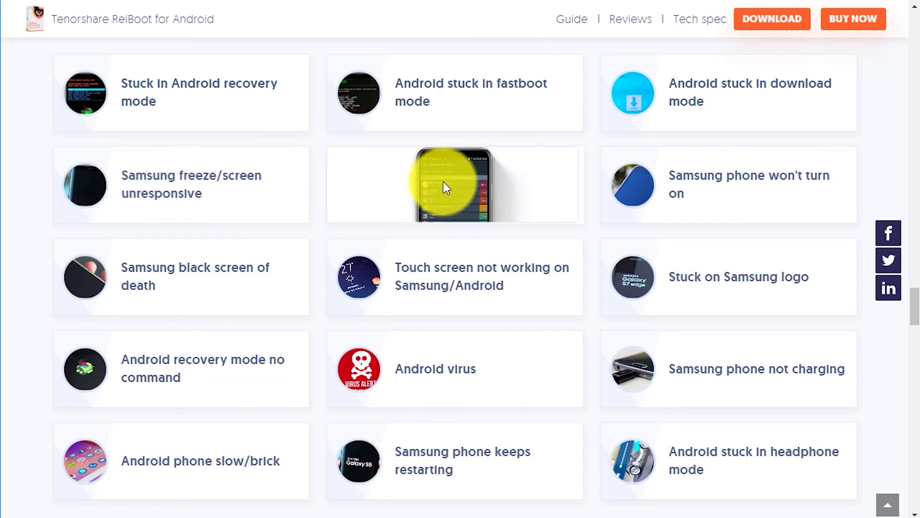
{"action": "scroll", "coordinate": [718, 216], "scroll_direction": "down", "scroll_amount": 1}
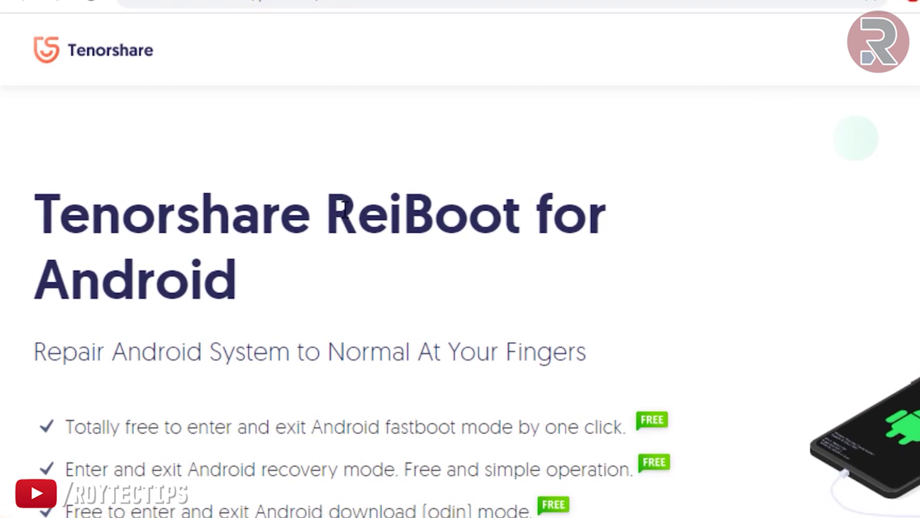
{"action": "left_click_drag", "start_coordinate": [221, 196], "coordinate": [342, 189]}
{"action": "left_click_drag", "start_coordinate": [674, 248], "coordinate": [672, 286]}
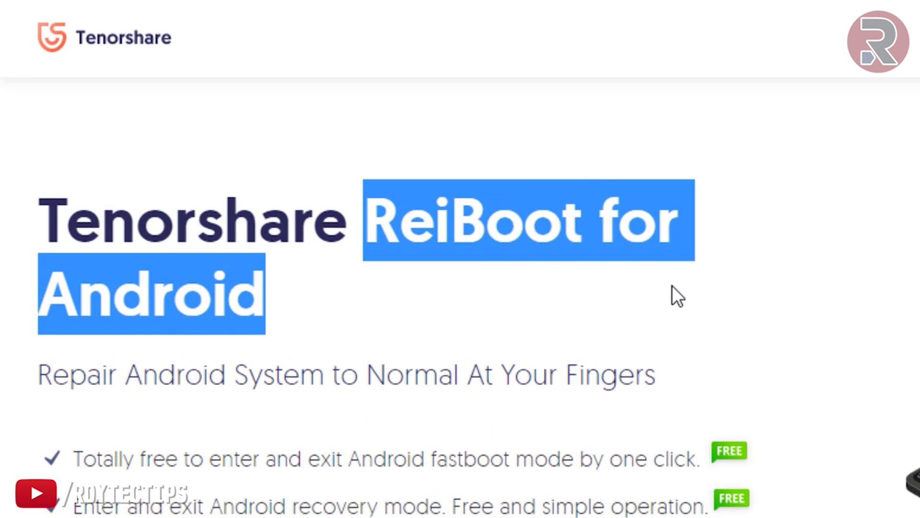
{"action": "left_click_drag", "start_coordinate": [37, 242], "coordinate": [349, 245]}
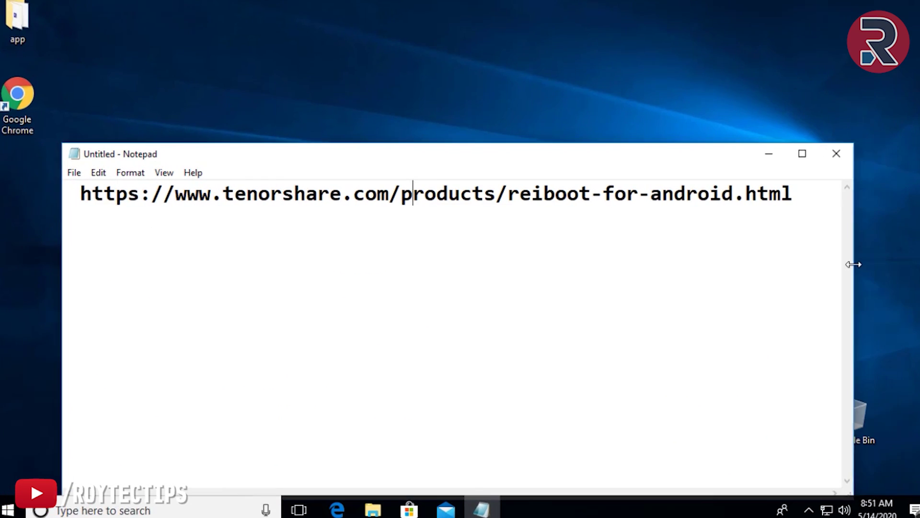
Step: Open the tenorshare.com/products/reiboot-for-android.html link from Notepad in Chrome and download the Windows free trial installer
{"action": "left_click_drag", "start_coordinate": [857, 181], "coordinate": [121, 180]}
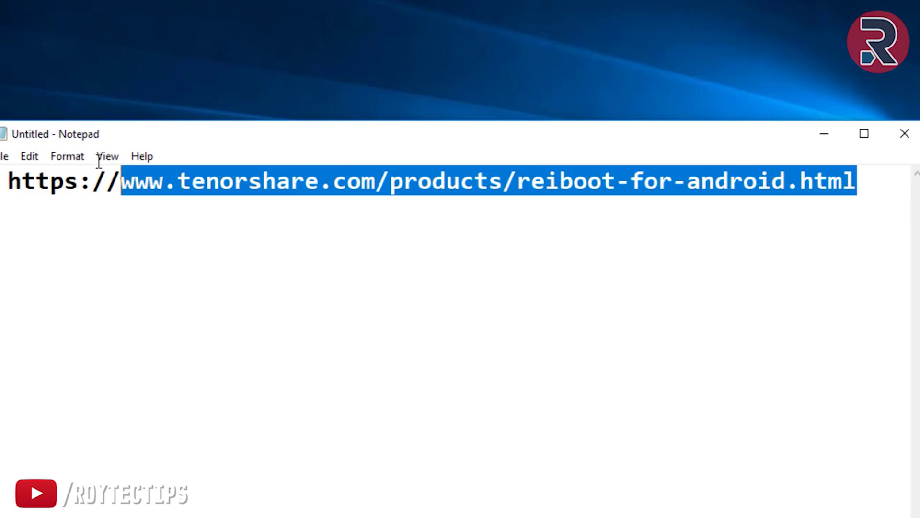
{"action": "right_click", "coordinate": [153, 180]}
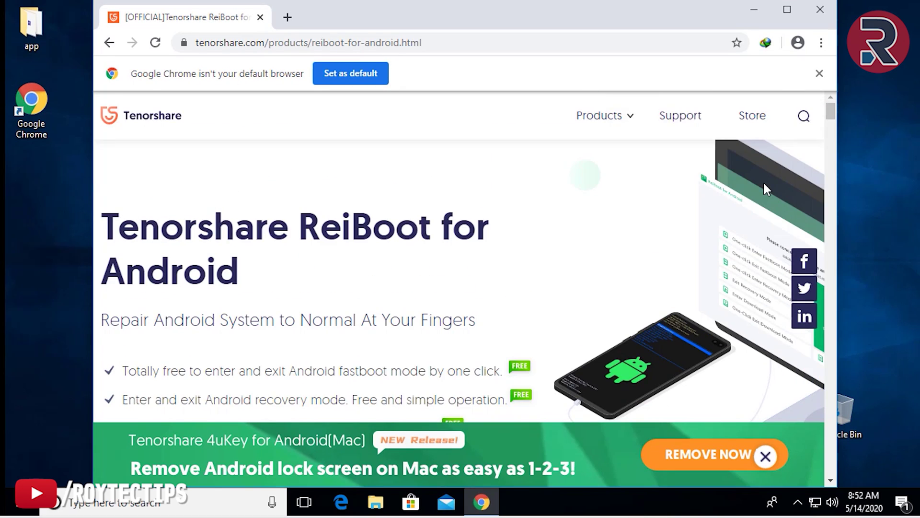
{"action": "scroll", "coordinate": [763, 184], "scroll_direction": "down", "scroll_amount": 5}
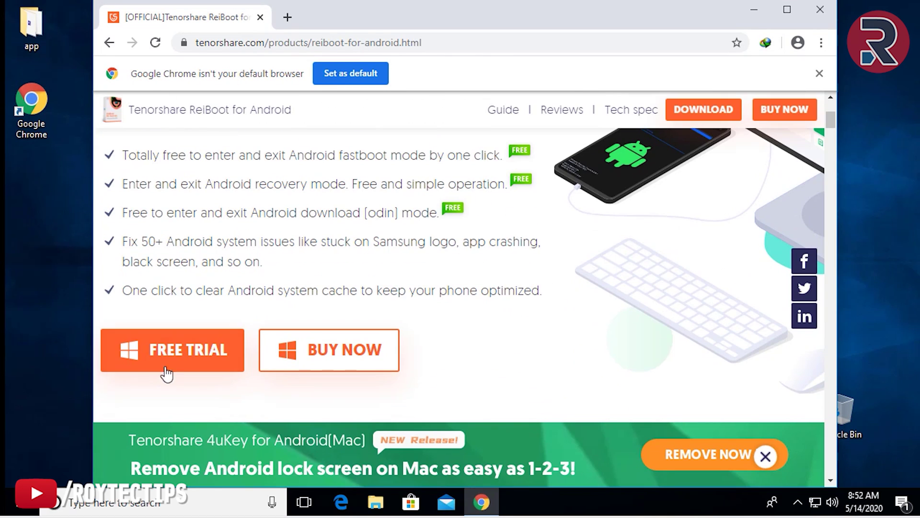
{"action": "left_click", "coordinate": [167, 373]}
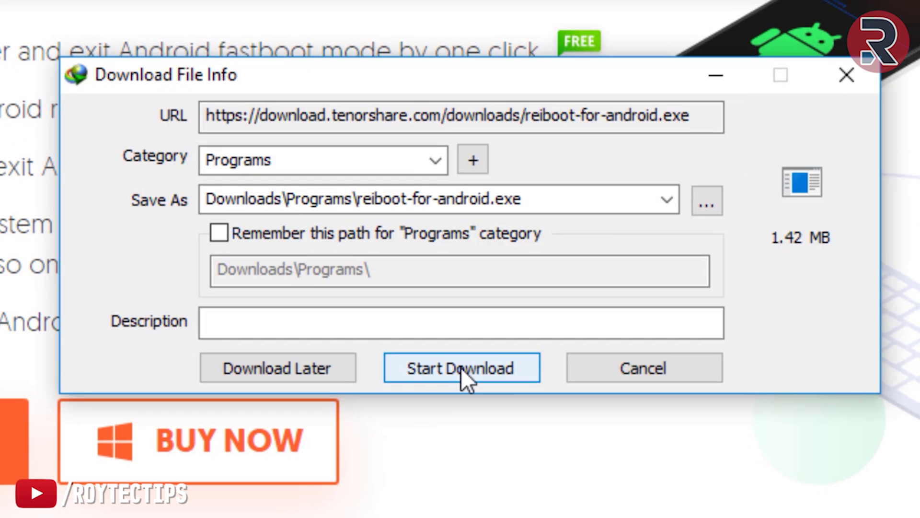
{"action": "left_click", "coordinate": [468, 320]}
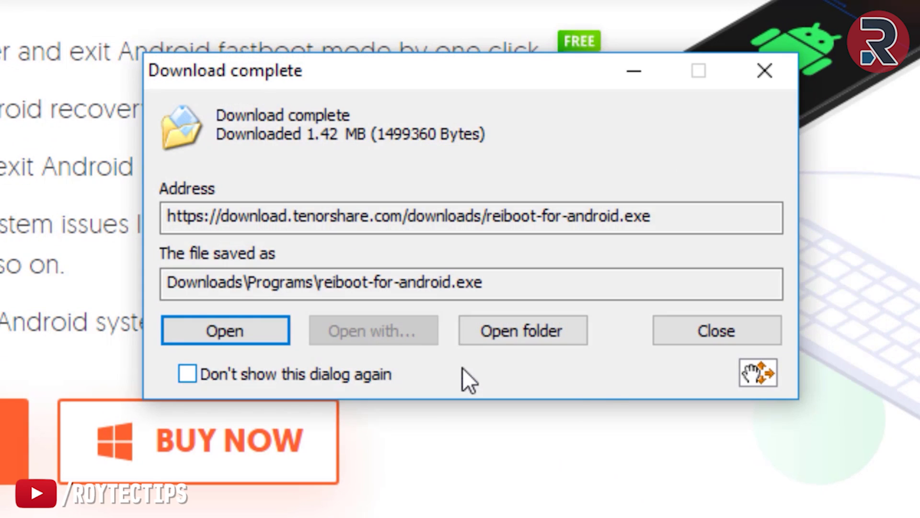
Step: Run reiboot-for-android from its download folder, allow it to make changes, and install ReiBoot for Android
{"action": "left_click", "coordinate": [532, 335]}
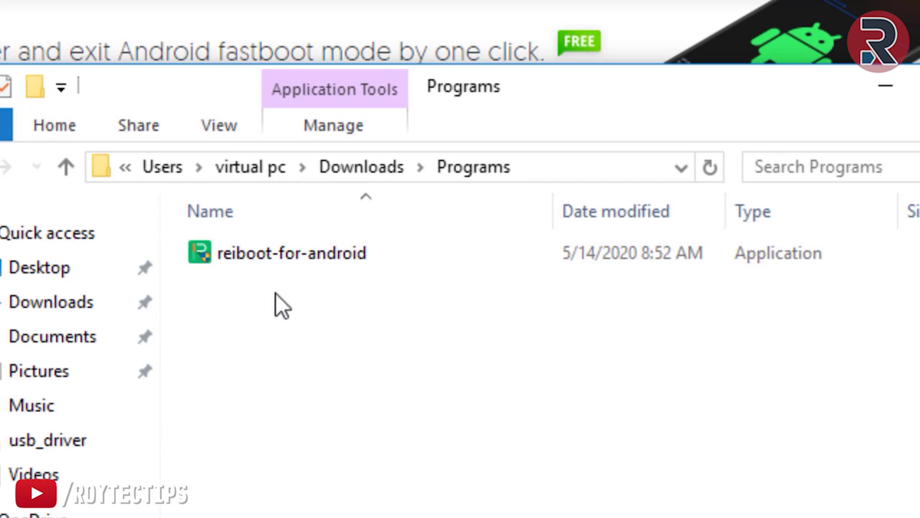
{"action": "double_click", "coordinate": [261, 254]}
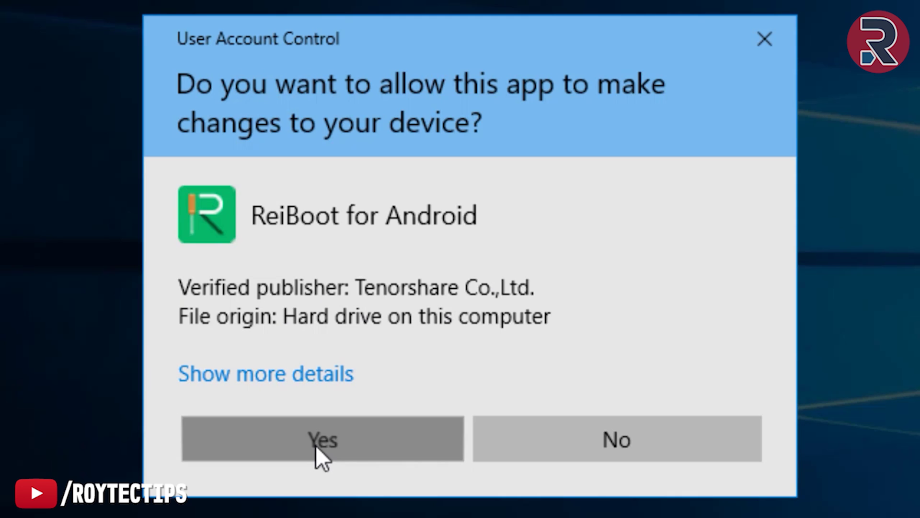
{"action": "left_click", "coordinate": [316, 445]}
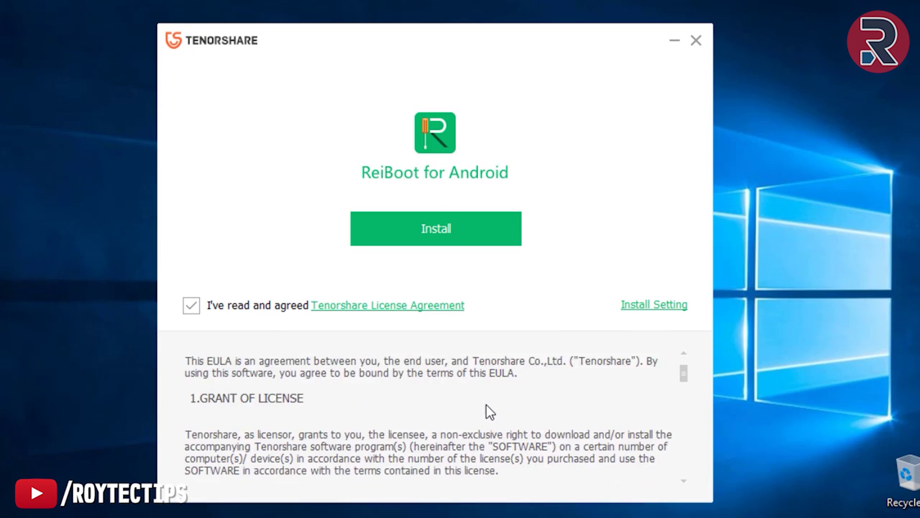
{"action": "scroll", "coordinate": [489, 411], "scroll_direction": "down", "scroll_amount": 10}
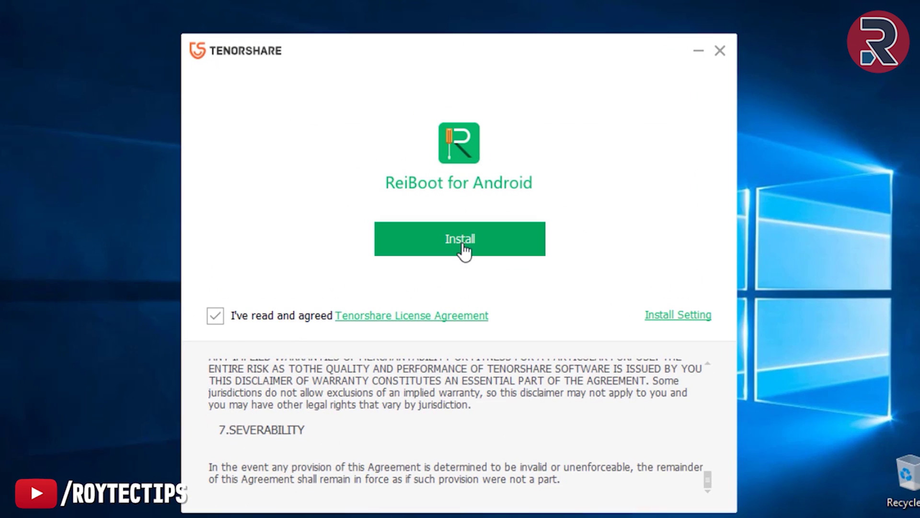
{"action": "left_click", "coordinate": [681, 316]}
{"action": "left_click", "coordinate": [460, 239]}
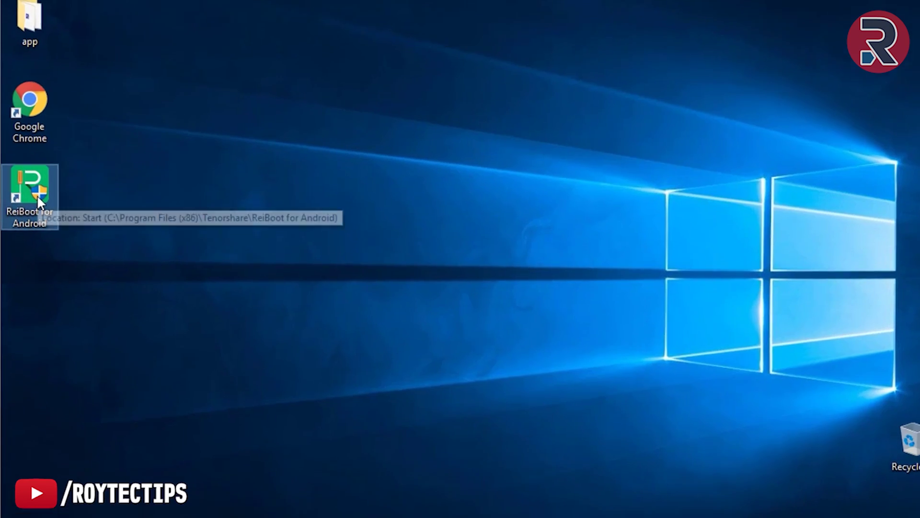
Step: Launch ReiBoot for Android from the desktop with permission to make changes, and install the Google, Inc. Android Device software
{"action": "double_click", "coordinate": [37, 200]}
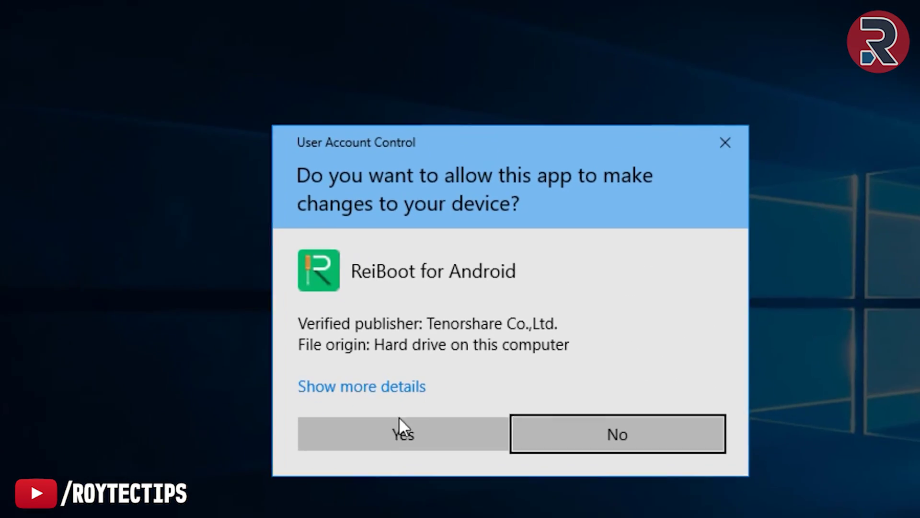
{"action": "left_click", "coordinate": [371, 429]}
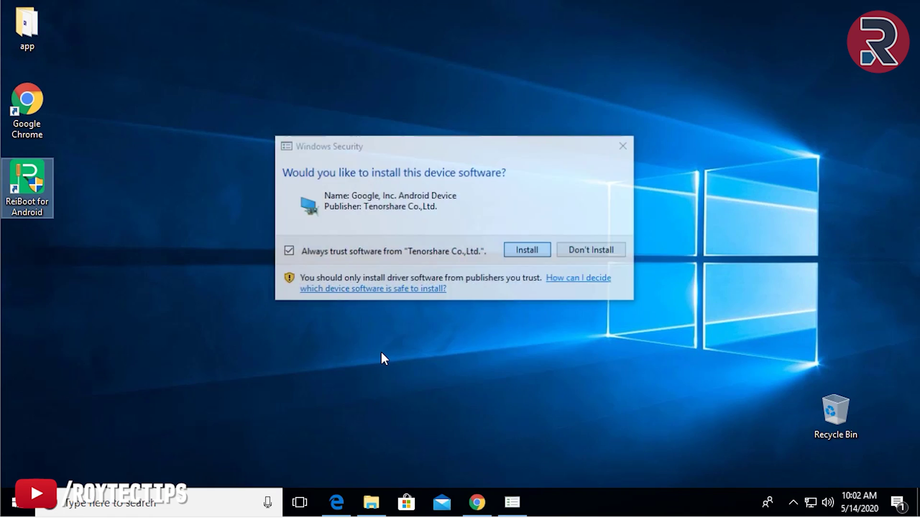
{"action": "key", "text": "Return"}
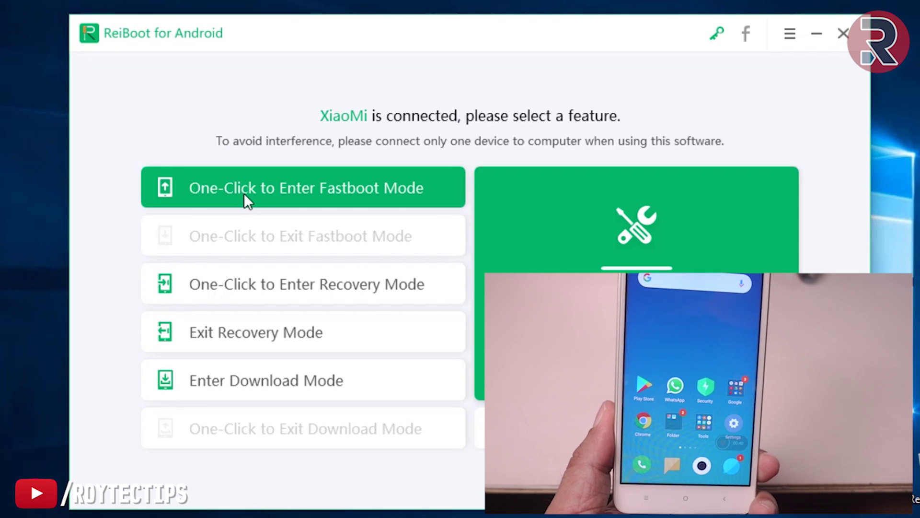
Step: Put the connected XiaoMi phone into fastboot mode with one click, and exit fastboot mode again
{"action": "left_click", "coordinate": [244, 194]}
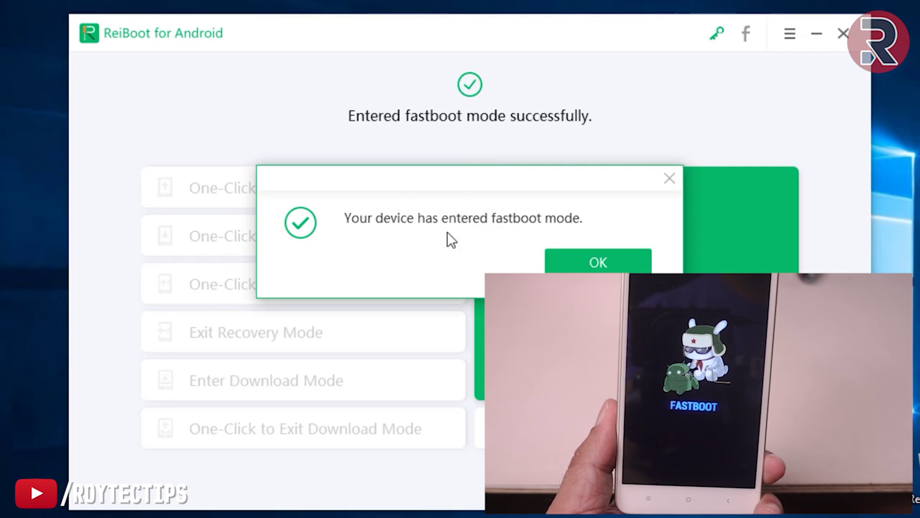
{"action": "left_click", "coordinate": [584, 261]}
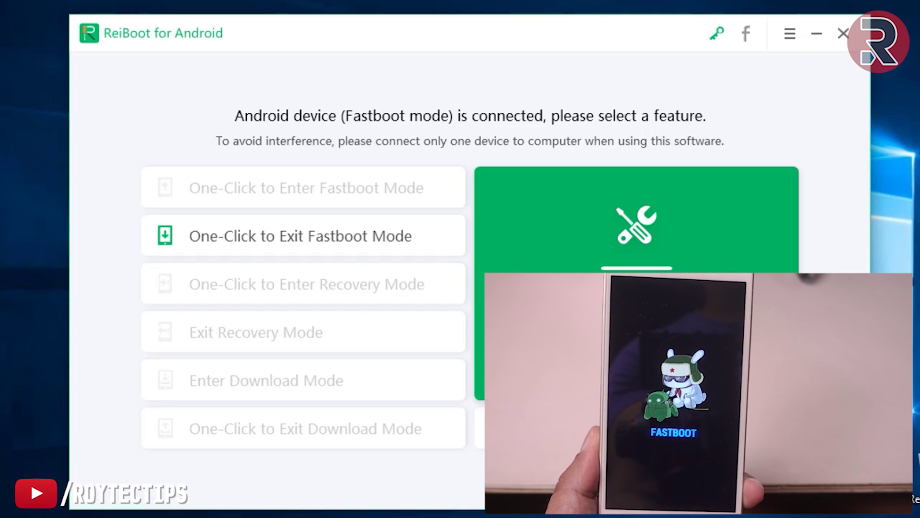
{"action": "left_click", "coordinate": [376, 235]}
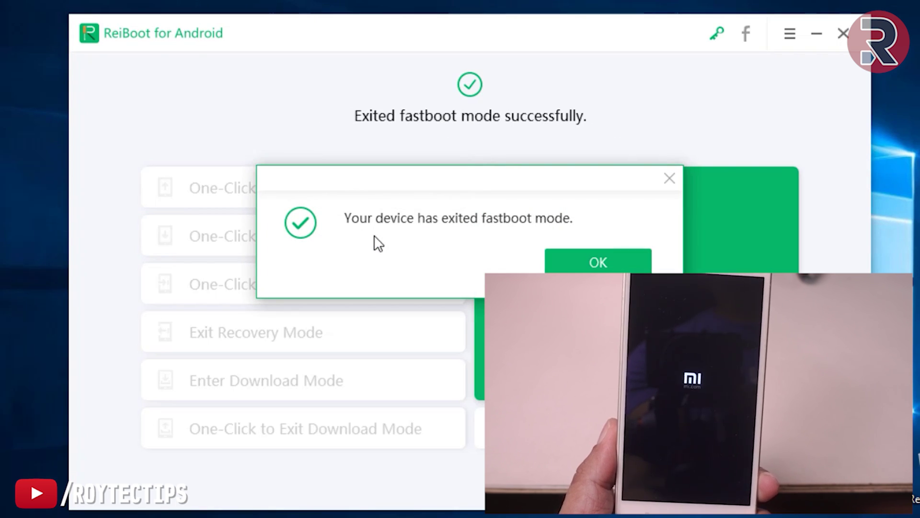
{"action": "left_click", "coordinate": [630, 261]}
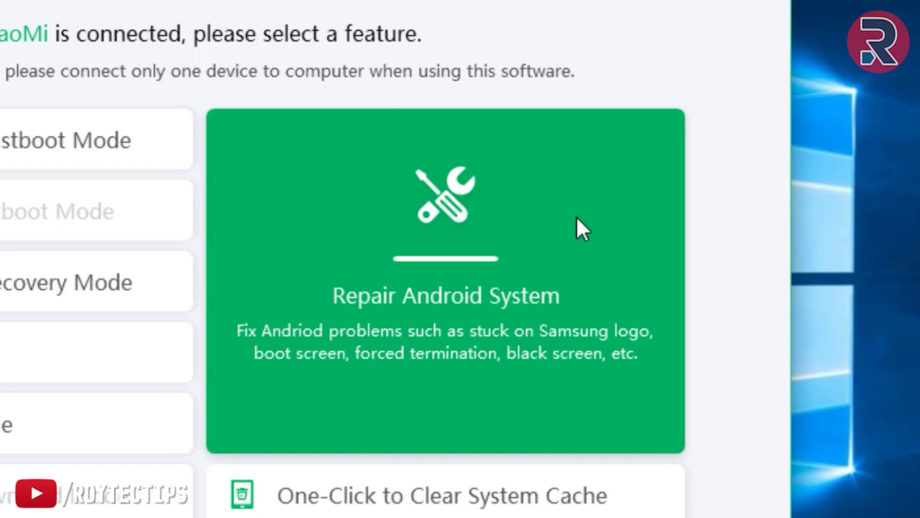
Step: Open the Repair Android System feature and start the repair to reach the device information form
{"action": "left_click", "coordinate": [542, 253]}
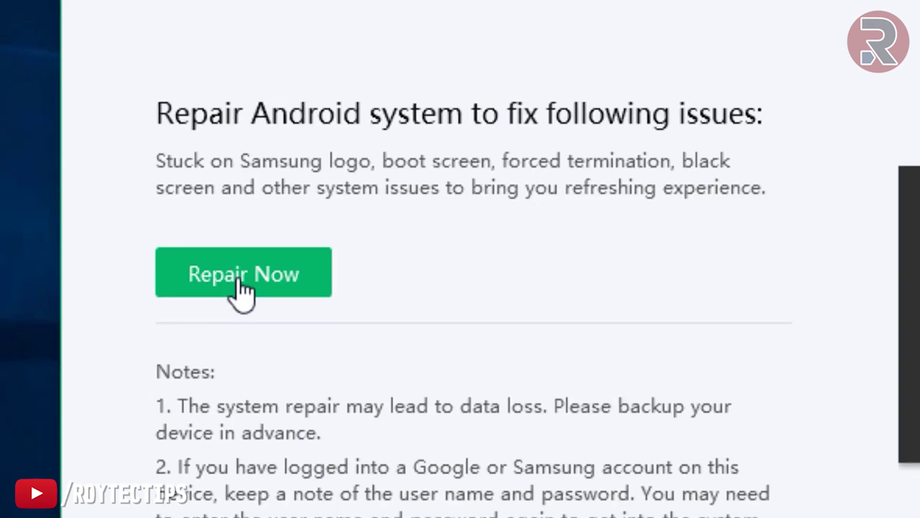
{"action": "left_click", "coordinate": [238, 283]}
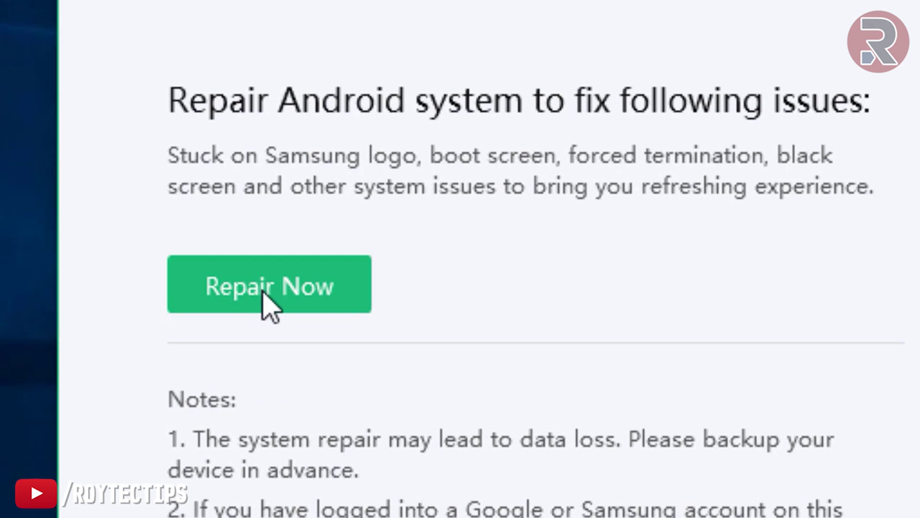
{"action": "left_click", "coordinate": [278, 283]}
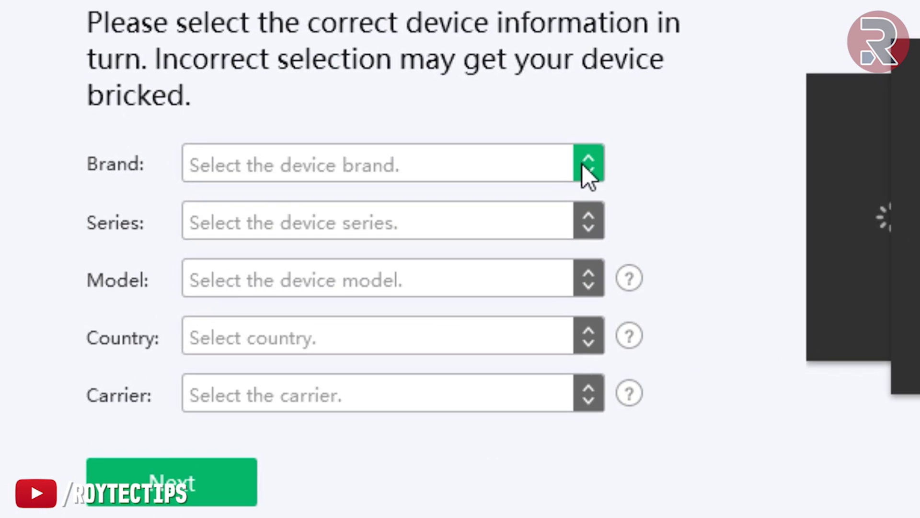
Step: Set the device brand to Samsung and the series to Galaxy J2
{"action": "left_click", "coordinate": [587, 163]}
{"action": "left_click", "coordinate": [257, 205]}
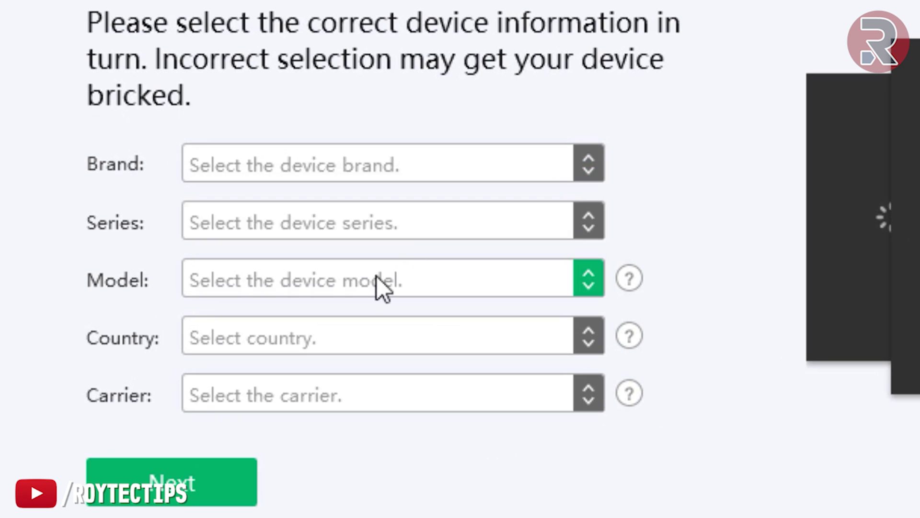
{"action": "left_click", "coordinate": [560, 172]}
{"action": "left_click", "coordinate": [288, 207]}
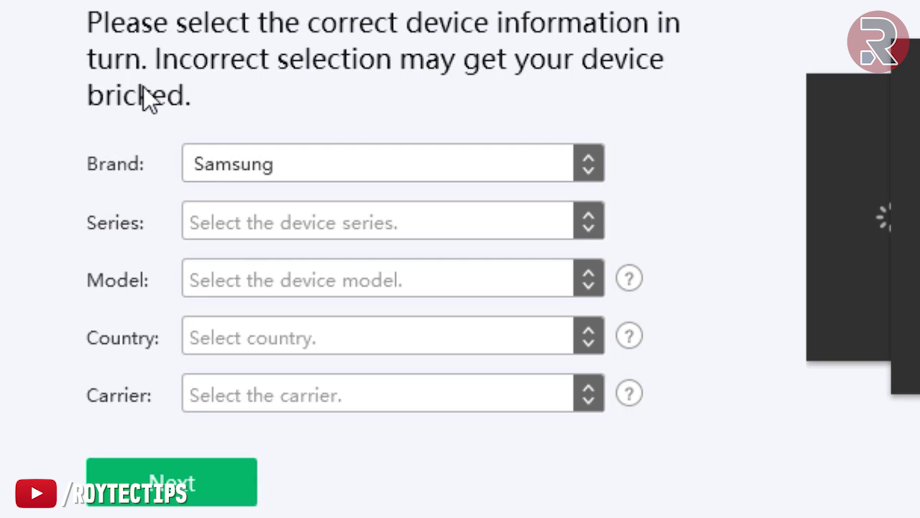
{"action": "left_click", "coordinate": [272, 229]}
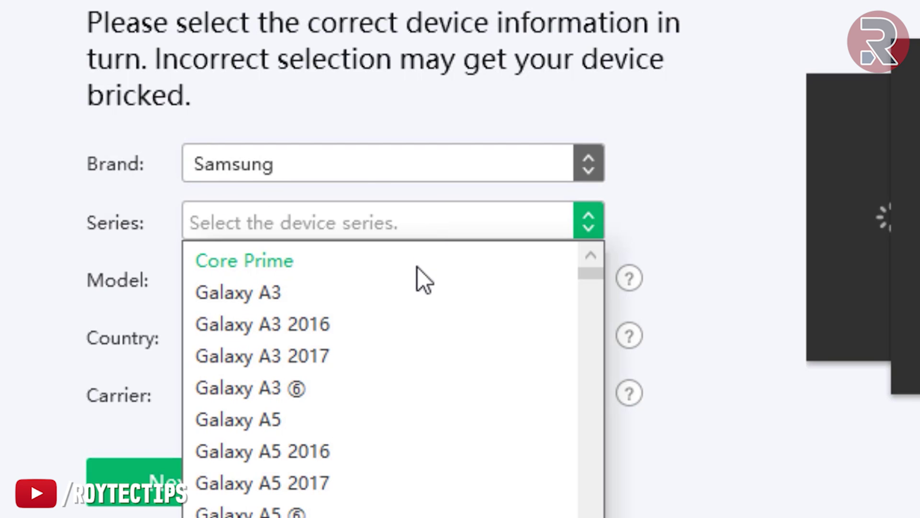
{"action": "scroll", "coordinate": [404, 304], "scroll_direction": "down", "scroll_amount": 4}
{"action": "scroll", "coordinate": [404, 304], "scroll_direction": "down", "scroll_amount": 15}
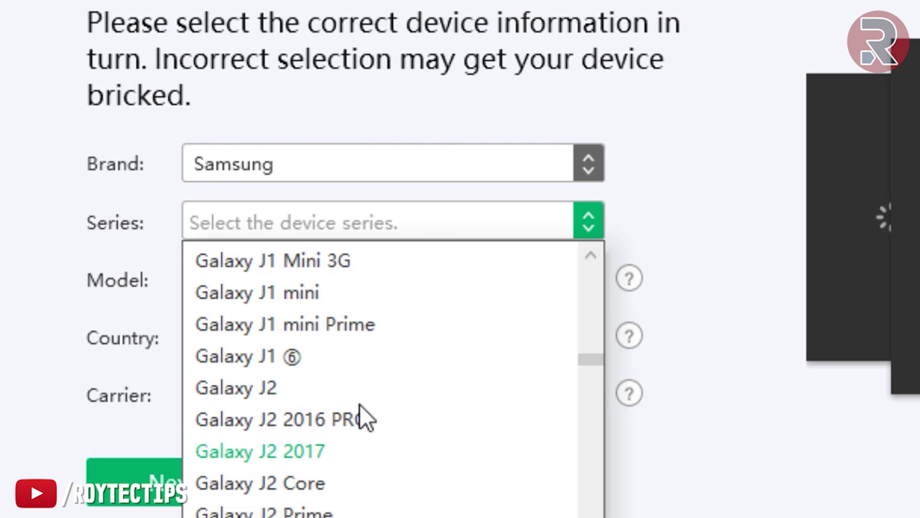
{"action": "left_click", "coordinate": [343, 392]}
Step: Set the model to SM-J200G, country to India and carrier to OPEN (INS), and proceed to the firmware download
{"action": "left_click", "coordinate": [472, 280]}
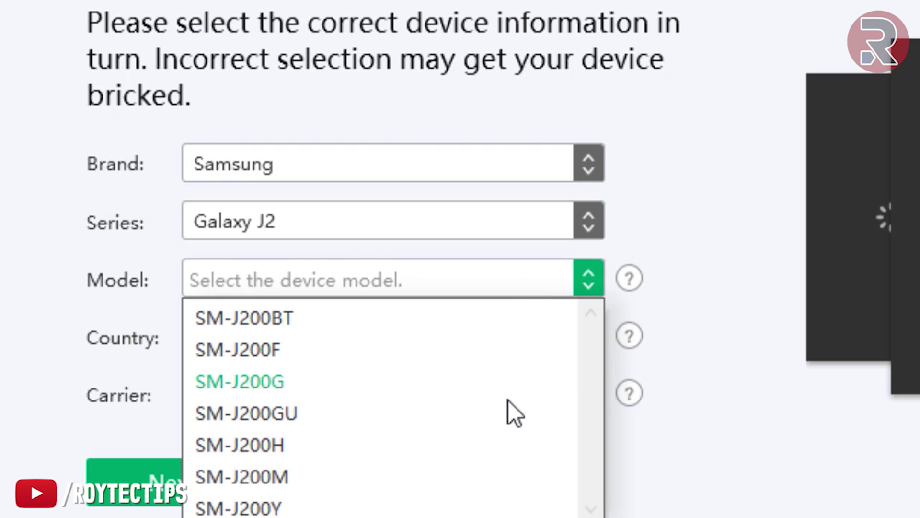
{"action": "left_click", "coordinate": [354, 381]}
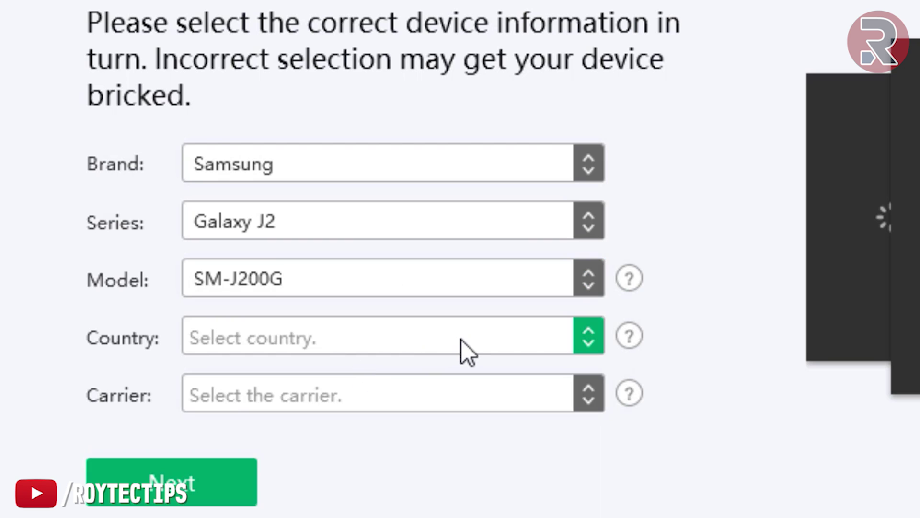
{"action": "left_click", "coordinate": [468, 339]}
{"action": "left_click", "coordinate": [405, 382]}
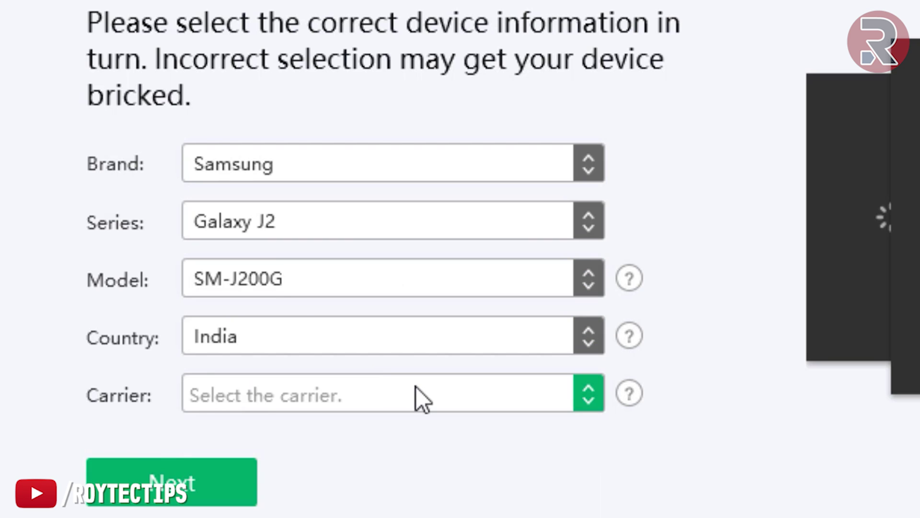
{"action": "left_click", "coordinate": [416, 391]}
{"action": "left_click", "coordinate": [274, 443]}
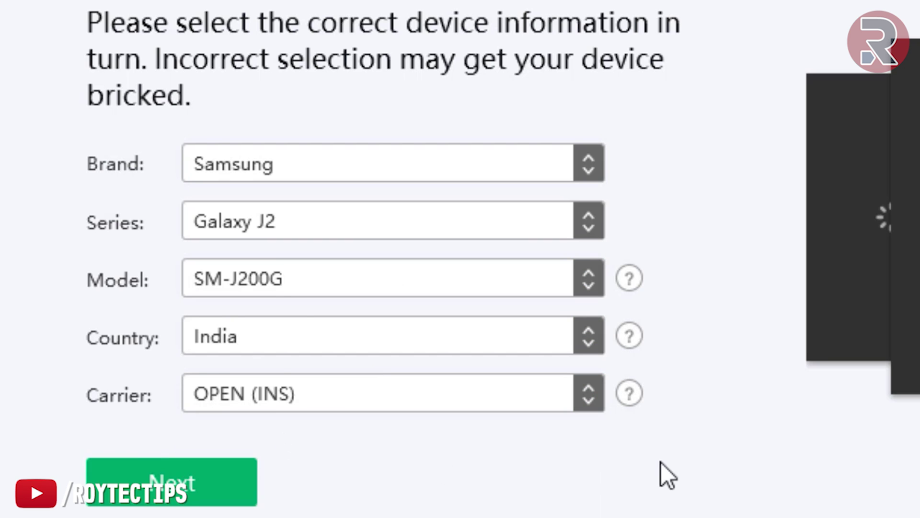
{"action": "left_click", "coordinate": [193, 485]}
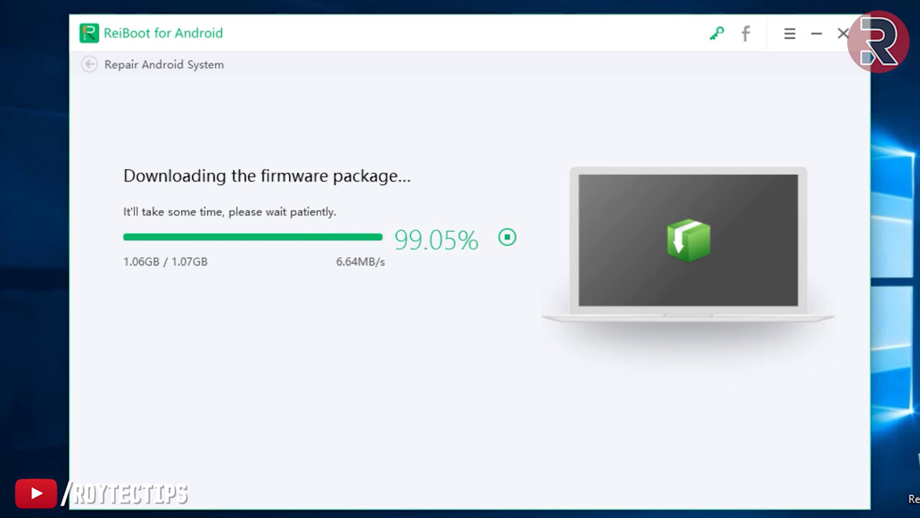
Step: Start the repair with the downloaded firmware, and register the software with the licensed e-mail and the pasted registration code
{"action": "left_click", "coordinate": [170, 354]}
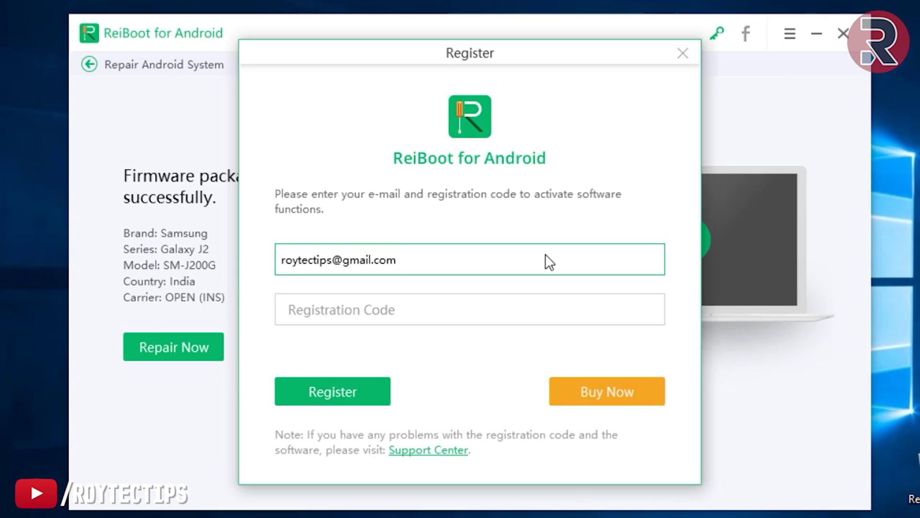
{"action": "right_click", "coordinate": [384, 312]}
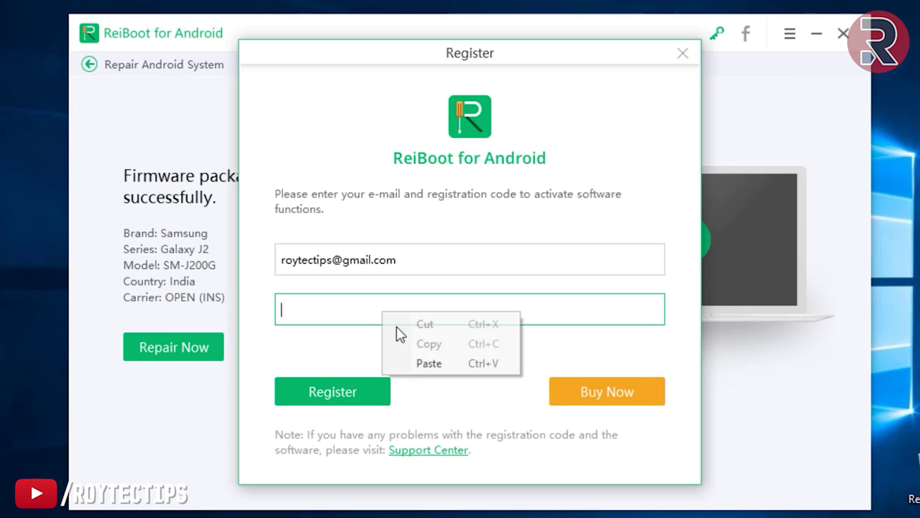
{"action": "left_click", "coordinate": [420, 359]}
{"action": "left_click", "coordinate": [345, 398]}
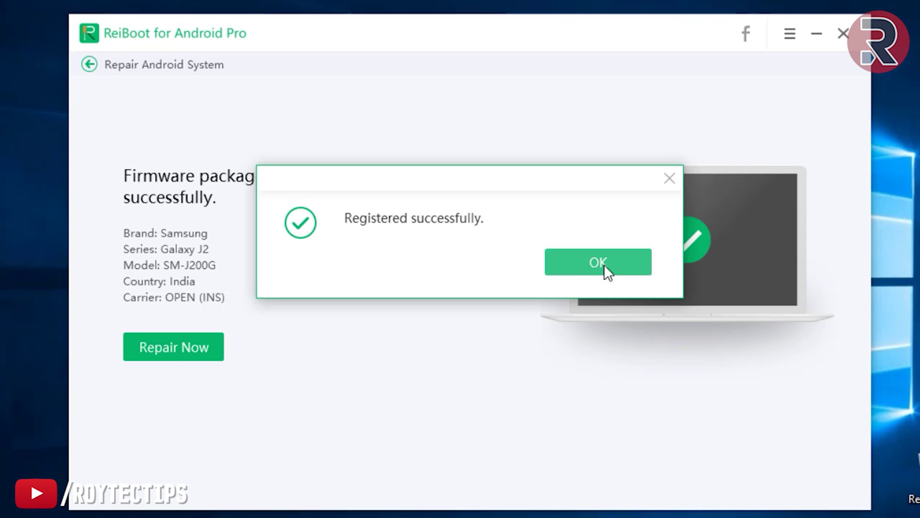
{"action": "left_click", "coordinate": [591, 263]}
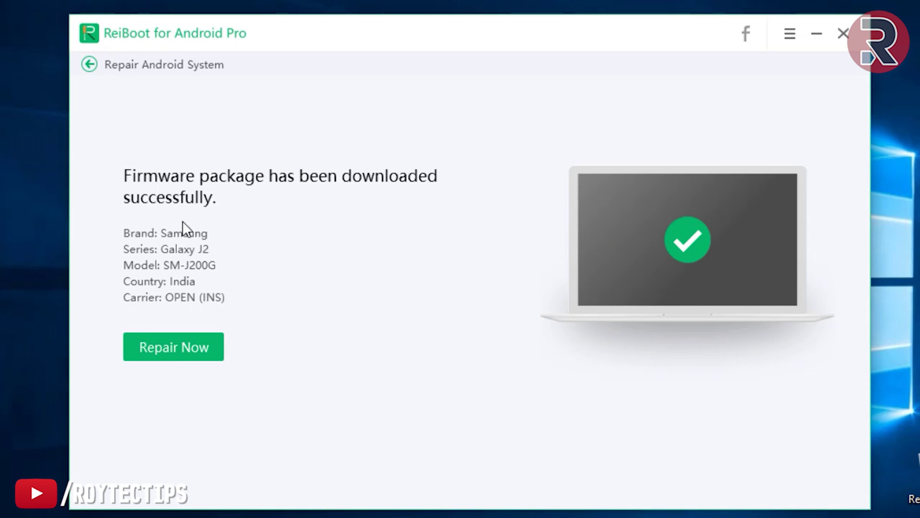
Step: Start the system repair again and continue past the repair tips to the Download mode guide
{"action": "left_click", "coordinate": [177, 348]}
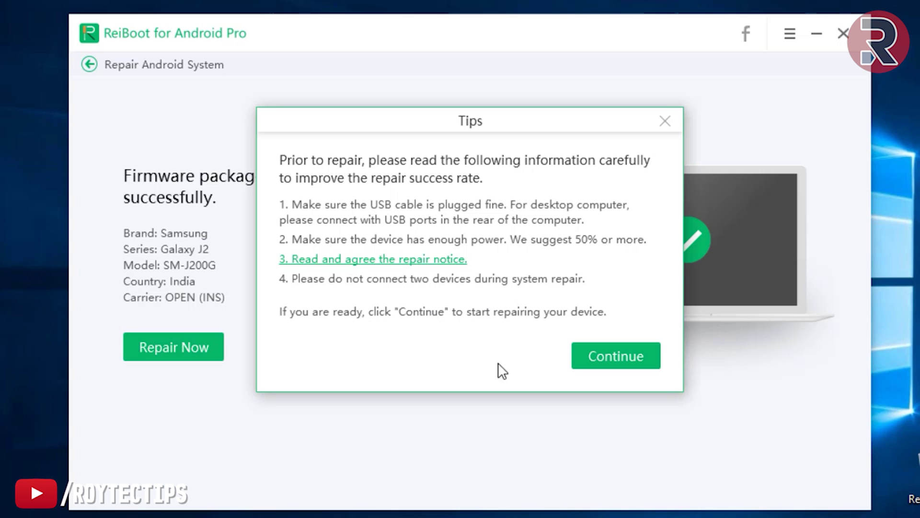
{"action": "left_click", "coordinate": [610, 359]}
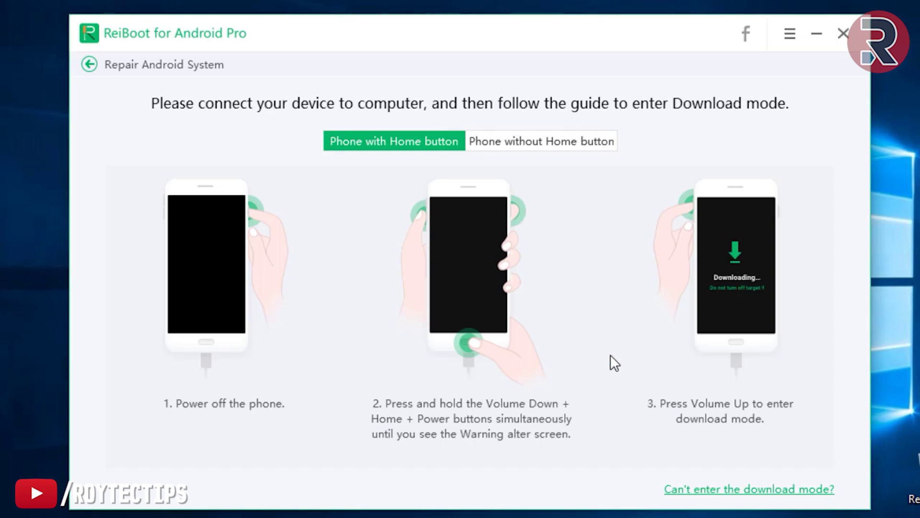